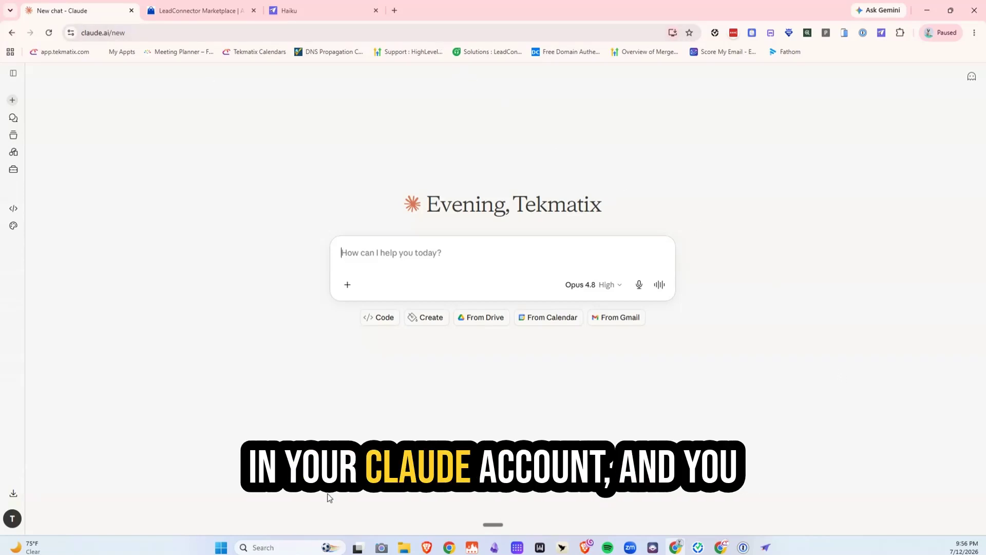
Open the form for adding a custom connector in the account's connector settings
{"action": "left_click", "coordinate": [12, 518]}
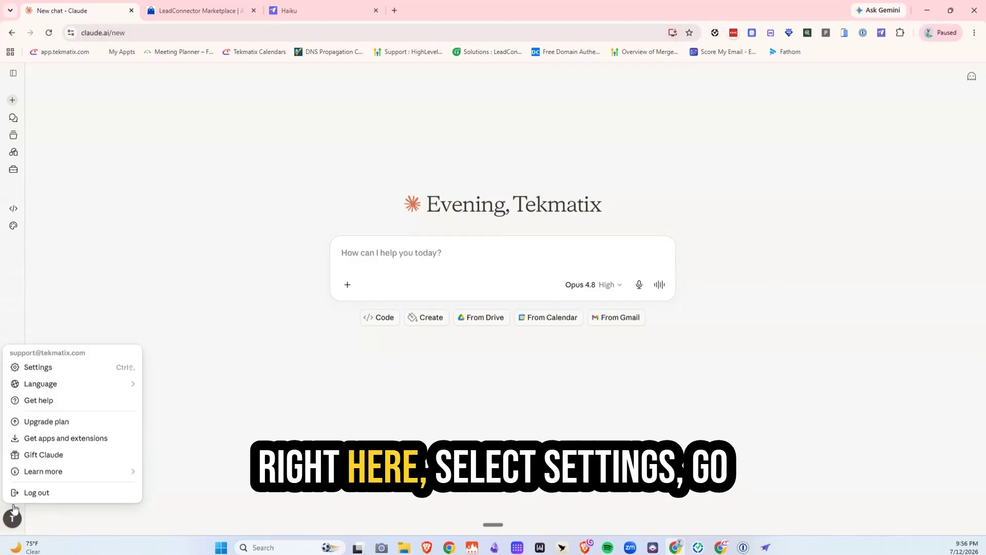
{"action": "left_click", "coordinate": [60, 368]}
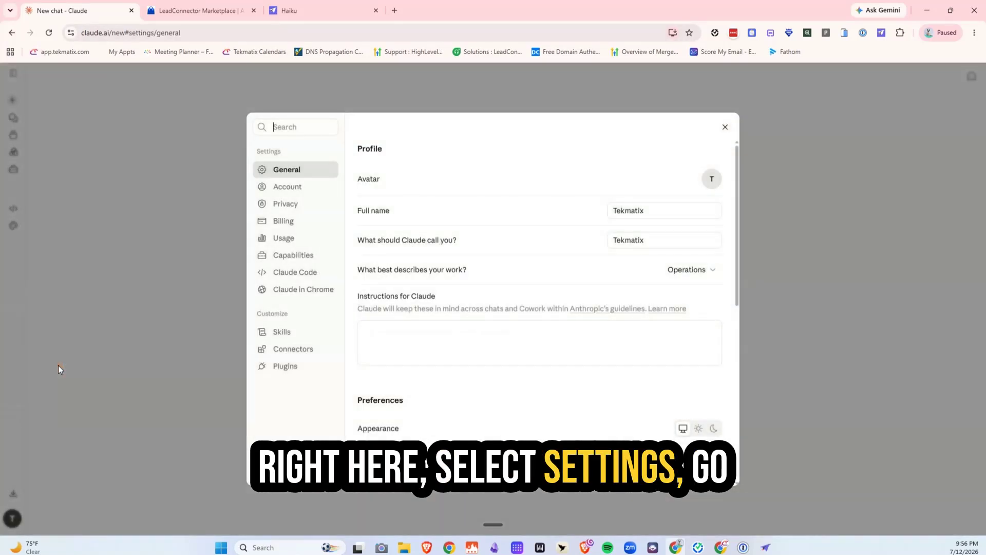
{"action": "left_click", "coordinate": [286, 349]}
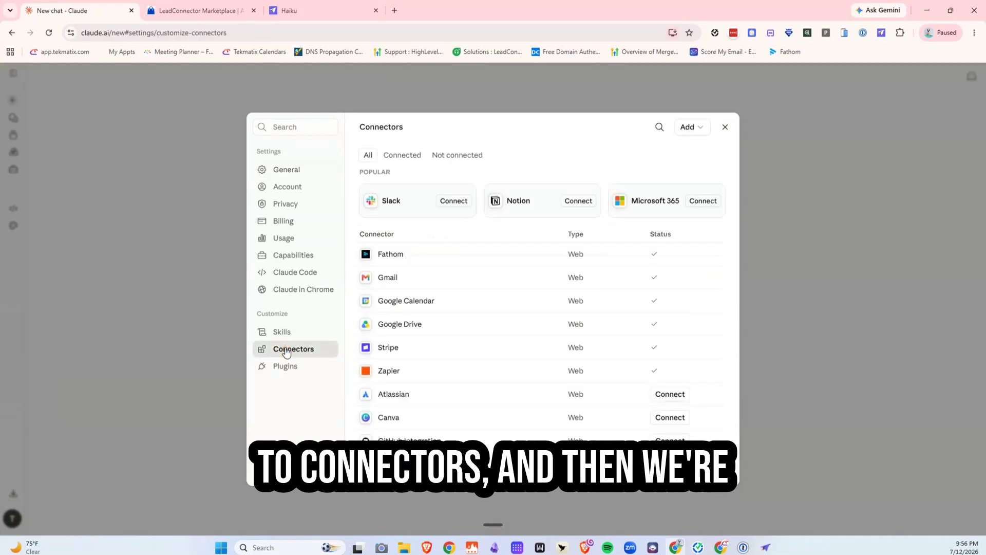
{"action": "left_click", "coordinate": [690, 127]}
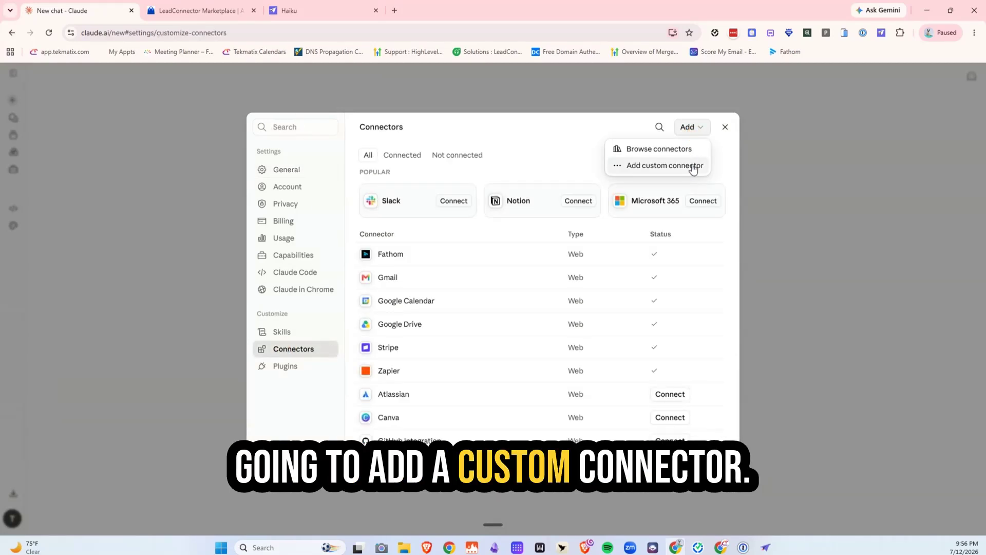
{"action": "left_click", "coordinate": [693, 167]}
{"action": "left_click", "coordinate": [466, 233]}
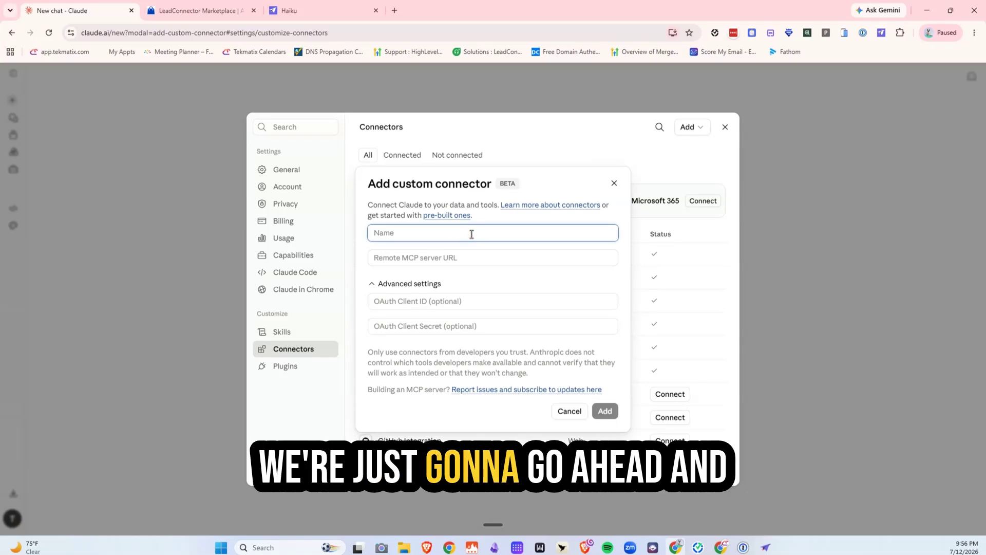
{"action": "type", "text": "Tekmatix"}
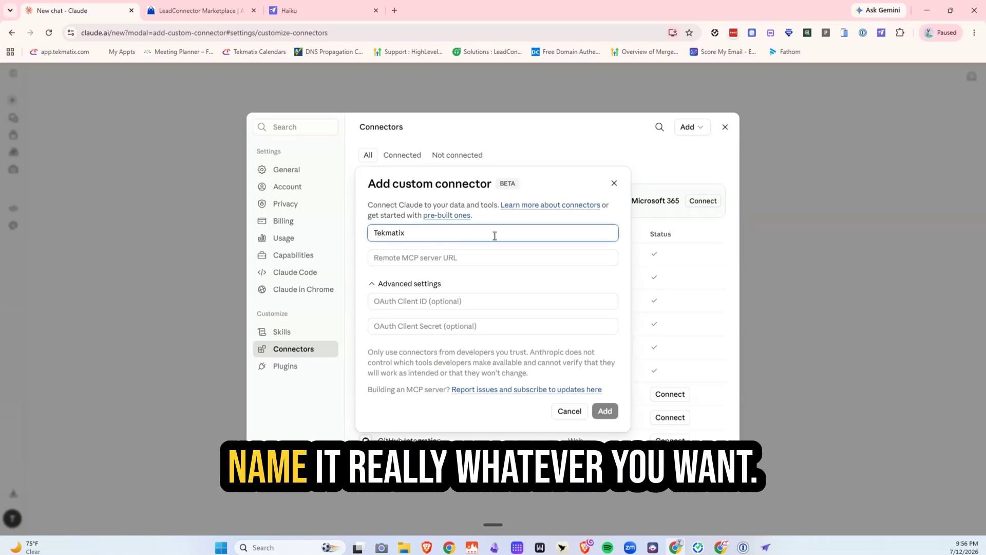
{"action": "left_click", "coordinate": [506, 260]}
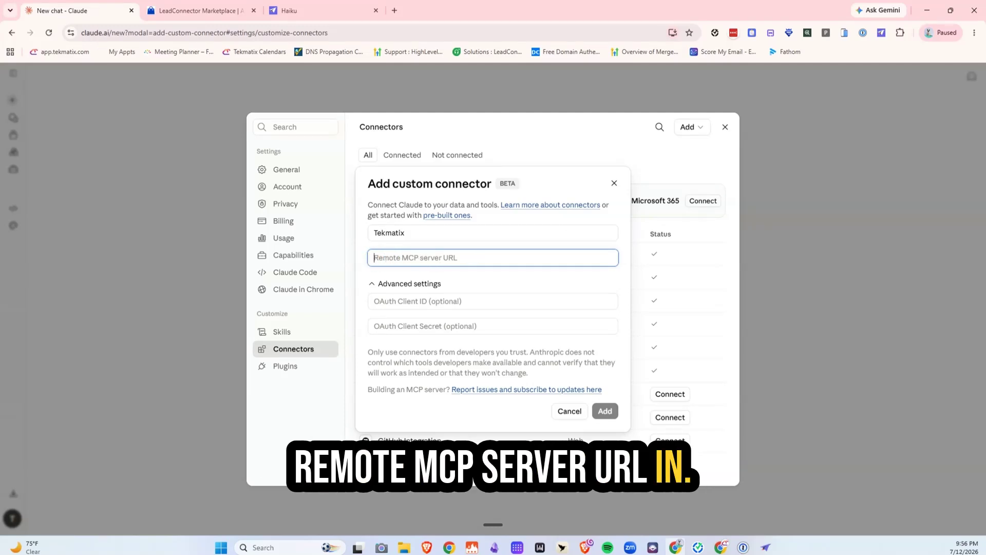
{"action": "type", "text": "https://services.leadconnectorhq.com/mcp/anthropic/v2"}
{"action": "left_click_drag", "start_coordinate": [577, 255], "coordinate": [366, 257]}
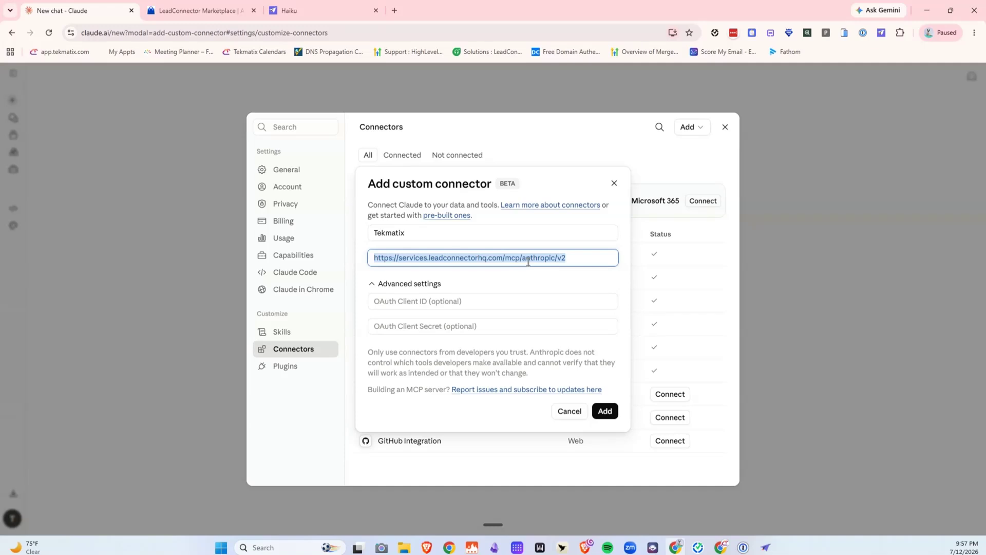
{"action": "left_click", "coordinate": [605, 411]}
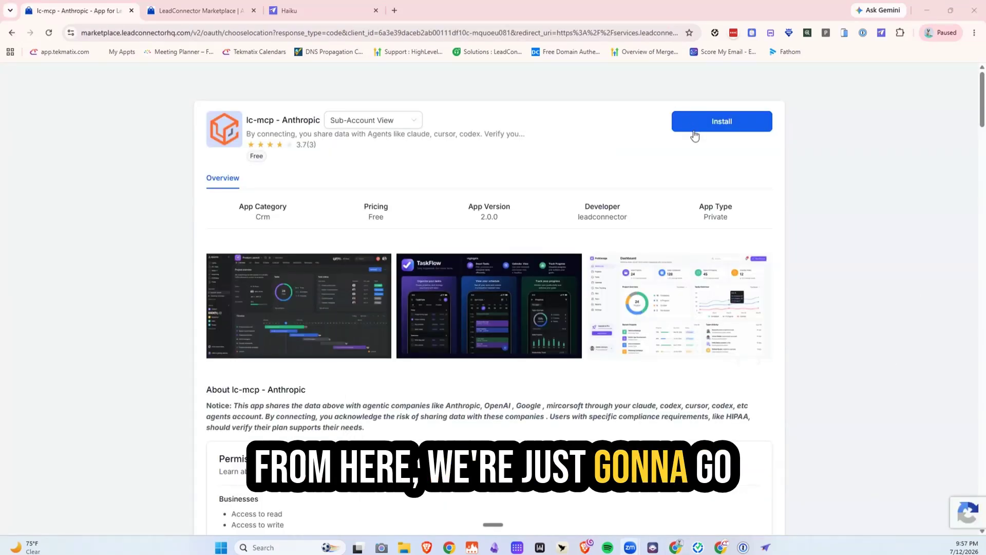
Sign in to the CRM account and proceed with installing the lc-mcp - Anthropic private app
{"action": "left_click", "coordinate": [688, 123]}
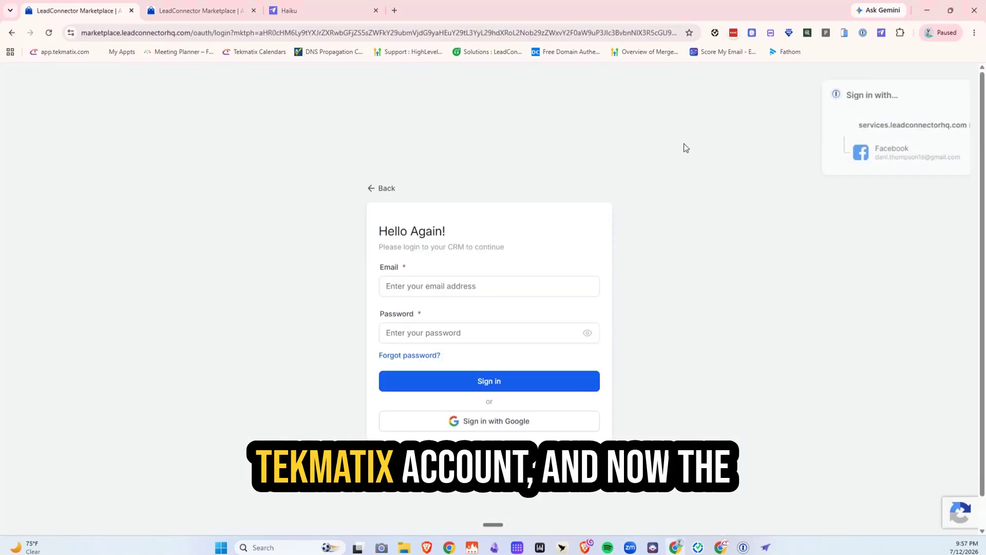
{"action": "left_click", "coordinate": [950, 94]}
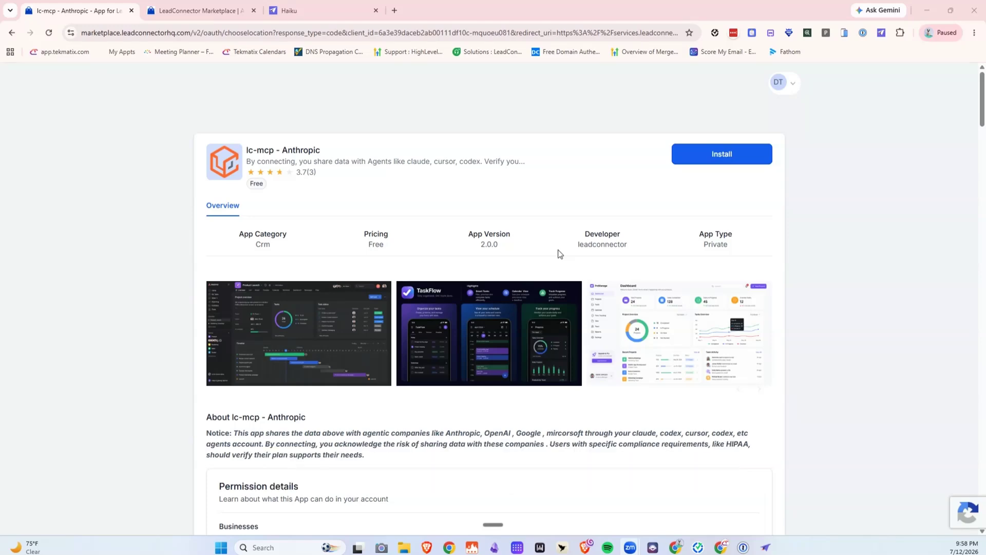
{"action": "left_click", "coordinate": [750, 161]}
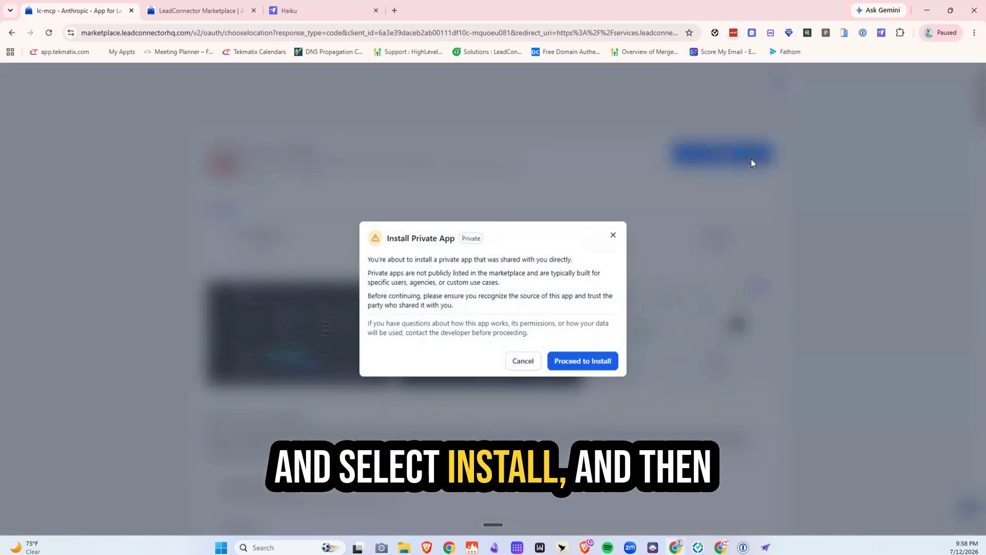
{"action": "left_click", "coordinate": [563, 365]}
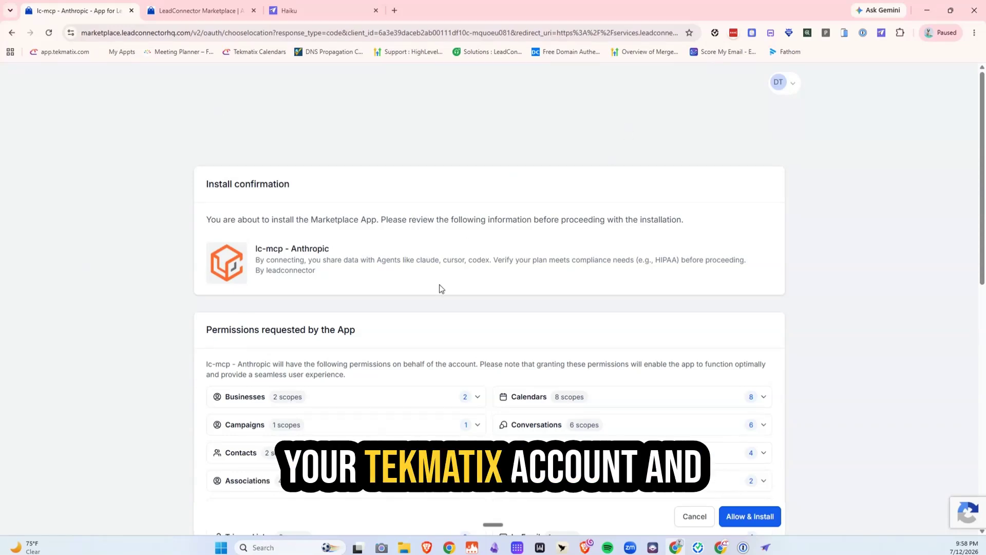
Review the permissions requested by the app, expanding the Knowledge Base, AI Agent Studio, Affiliate Manager and Ad Publishing scopes
{"action": "scroll", "coordinate": [441, 289], "scroll_direction": "down", "scroll_amount": 1}
{"action": "scroll", "coordinate": [368, 301], "scroll_direction": "down", "scroll_amount": 2}
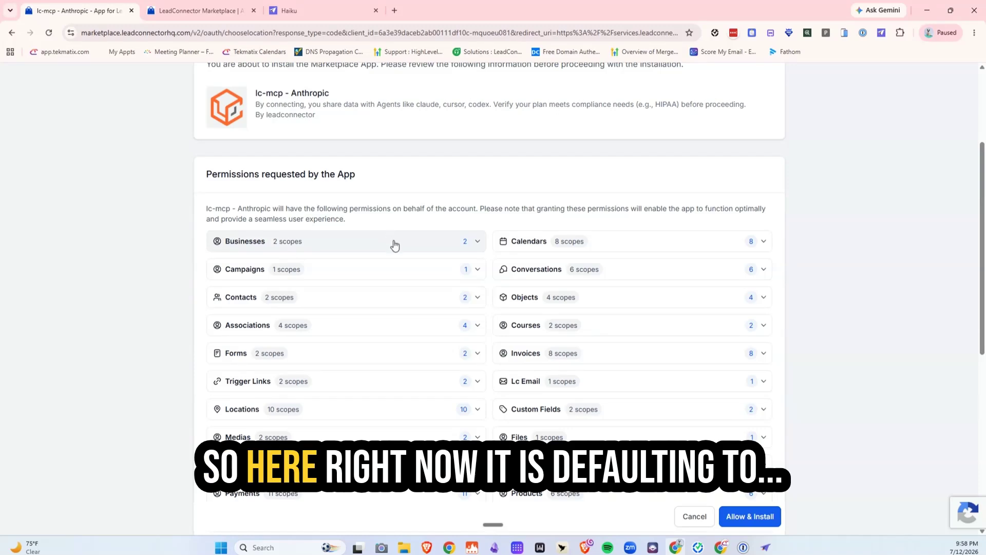
{"action": "scroll", "coordinate": [395, 244], "scroll_direction": "down", "scroll_amount": 6}
{"action": "scroll", "coordinate": [396, 245], "scroll_direction": "down", "scroll_amount": 1}
{"action": "left_click", "coordinate": [383, 369]}
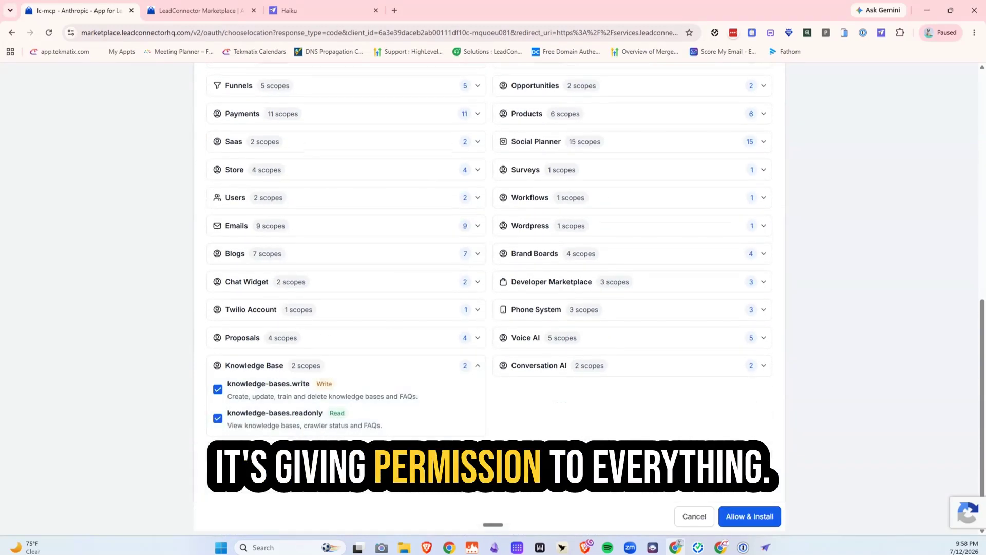
{"action": "left_click", "coordinate": [382, 453]}
{"action": "scroll", "coordinate": [381, 416], "scroll_direction": "down", "scroll_amount": 2}
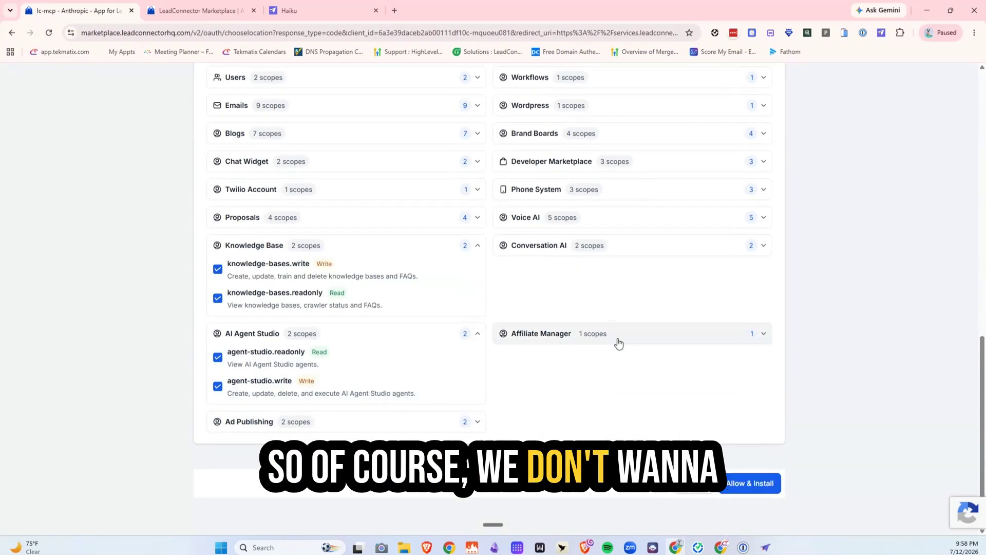
{"action": "left_click", "coordinate": [618, 343]}
{"action": "left_click", "coordinate": [369, 429]}
{"action": "scroll", "coordinate": [310, 431], "scroll_direction": "down", "scroll_amount": 1}
Remove the users.write permission from the Users scopes, keeping users.readonly granted
{"action": "scroll", "coordinate": [352, 303], "scroll_direction": "up", "scroll_amount": 9}
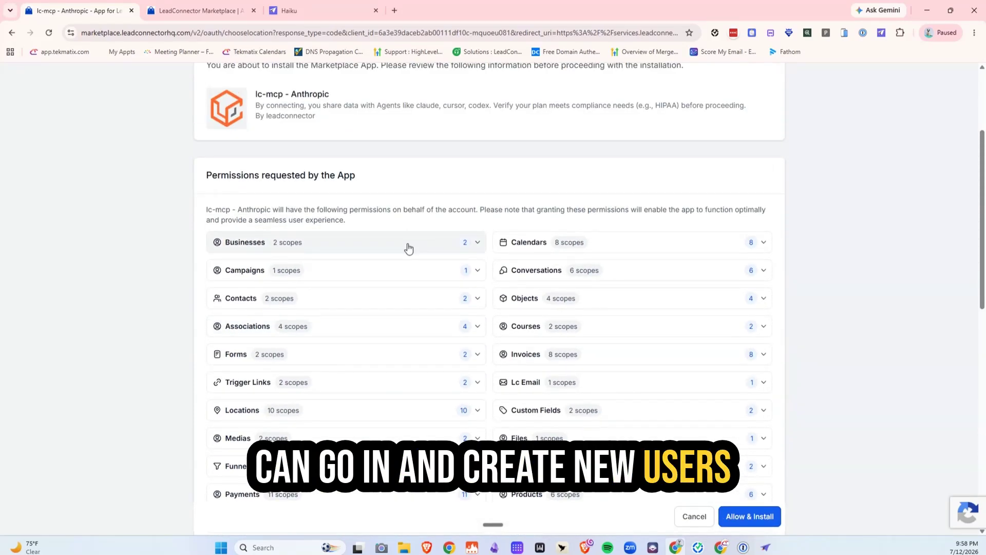
{"action": "scroll", "coordinate": [425, 337], "scroll_direction": "down", "scroll_amount": 5}
{"action": "scroll", "coordinate": [390, 411], "scroll_direction": "down", "scroll_amount": 3}
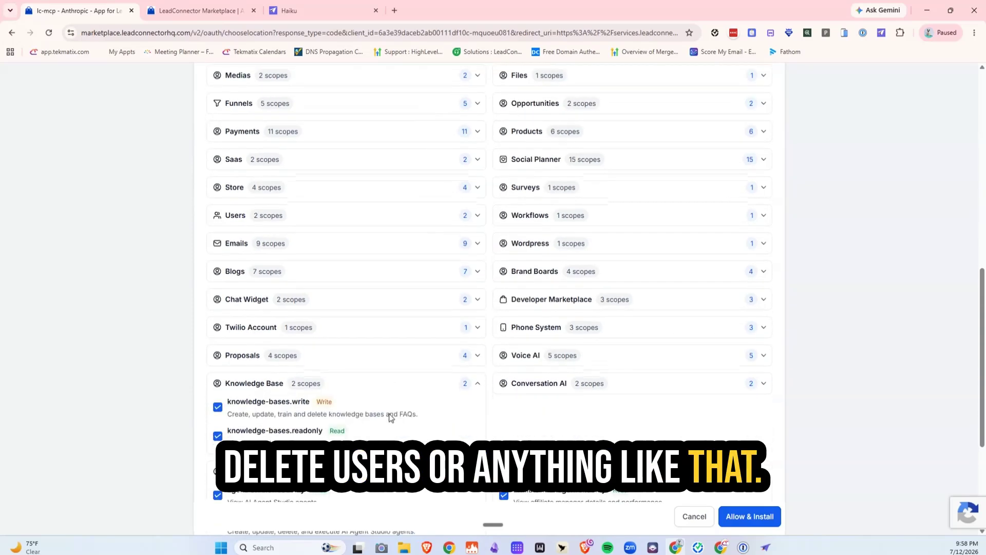
{"action": "scroll", "coordinate": [326, 298], "scroll_direction": "up", "scroll_amount": 3}
{"action": "left_click", "coordinate": [326, 320]}
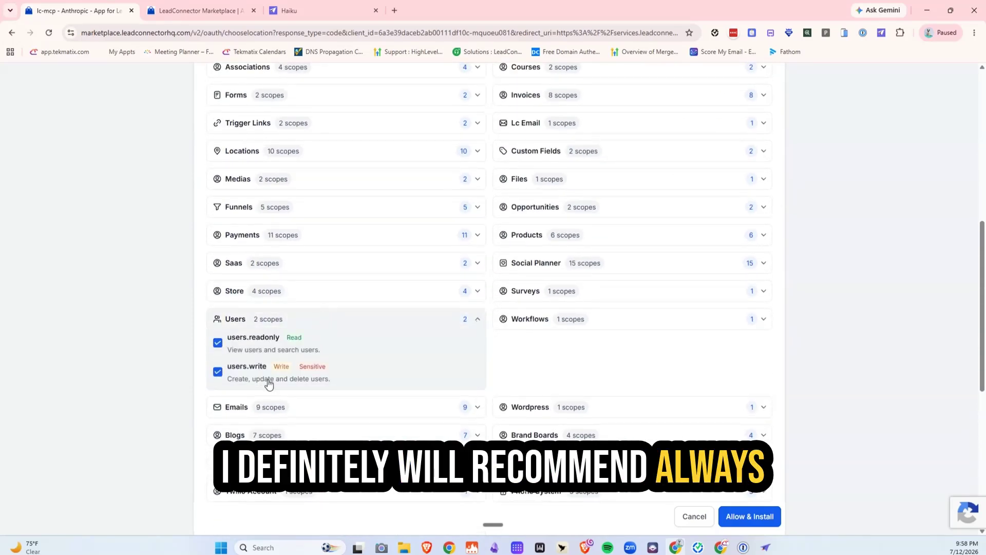
Remove the orders.write, integration.write, coupons.write and custom-provider.write permissions from the Payments scopes
{"action": "scroll", "coordinate": [322, 352], "scroll_direction": "down", "scroll_amount": 3}
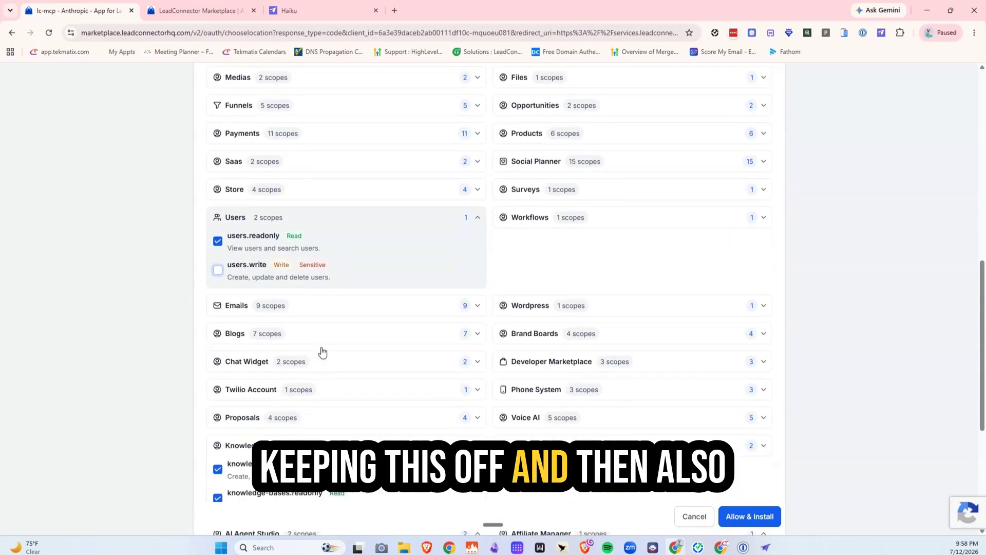
{"action": "left_click", "coordinate": [330, 336]}
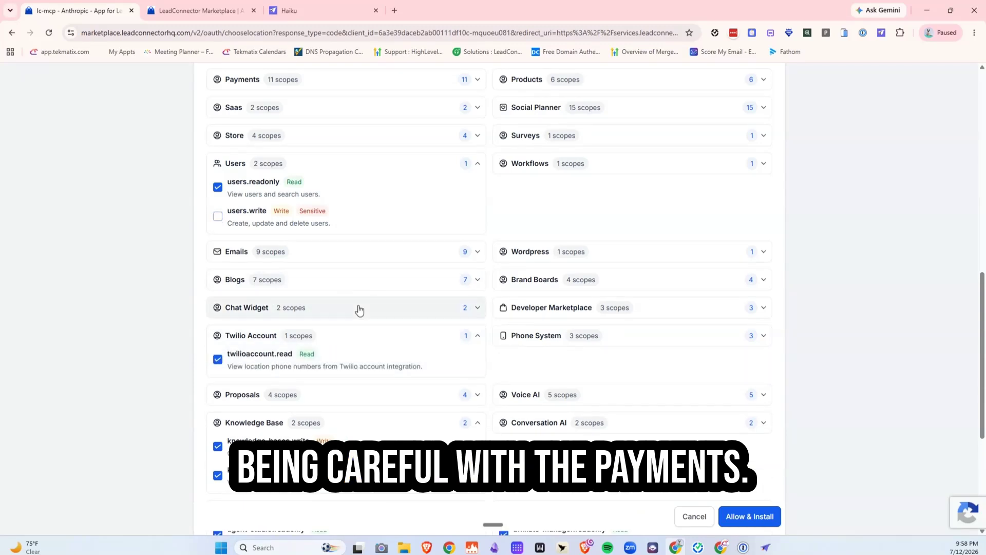
{"action": "scroll", "coordinate": [370, 352], "scroll_direction": "up", "scroll_amount": 3}
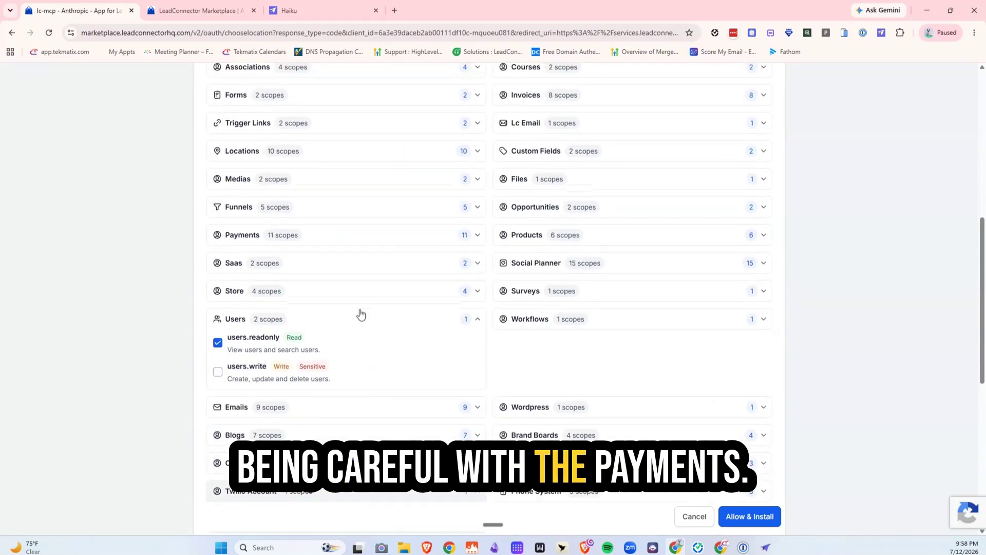
{"action": "left_click", "coordinate": [337, 240]}
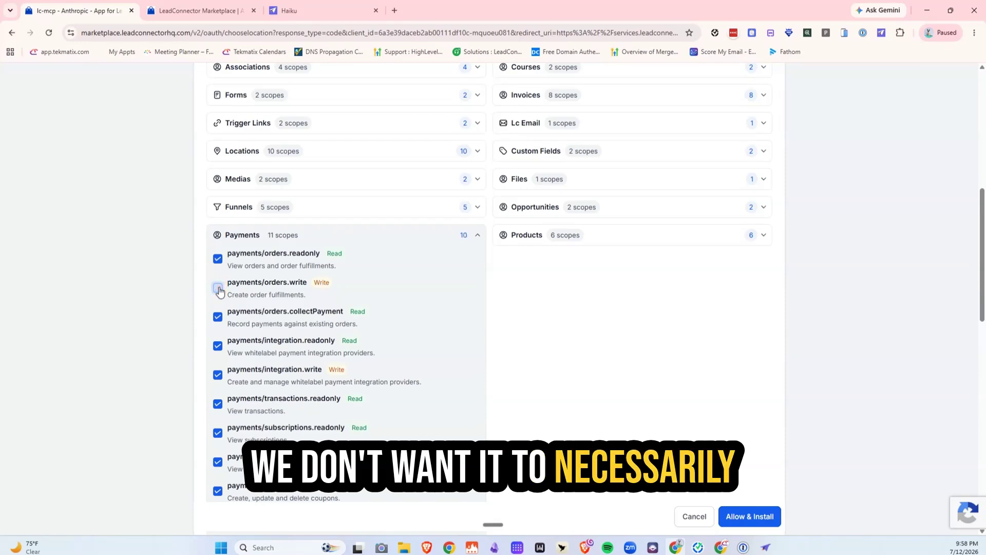
{"action": "left_click", "coordinate": [248, 377]}
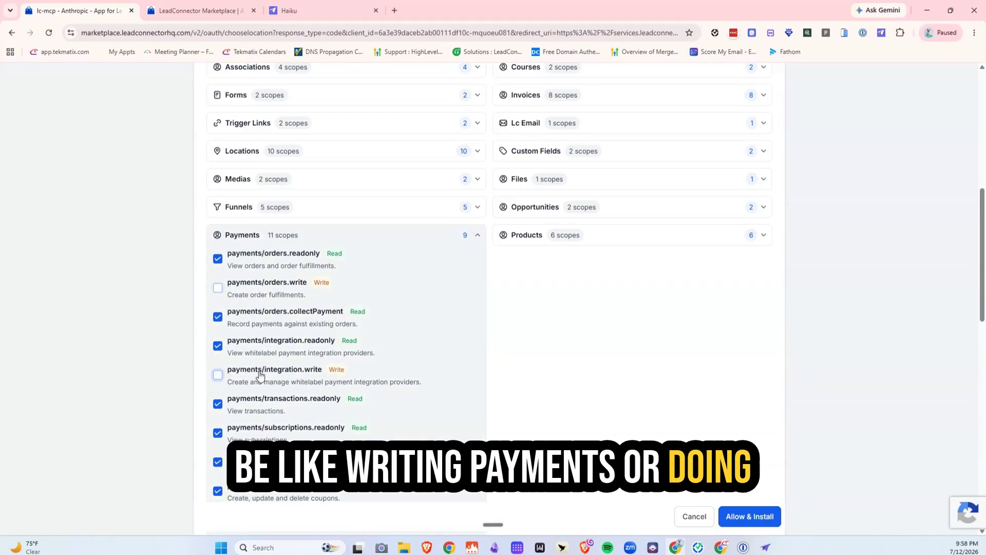
{"action": "scroll", "coordinate": [380, 385], "scroll_direction": "down", "scroll_amount": 3}
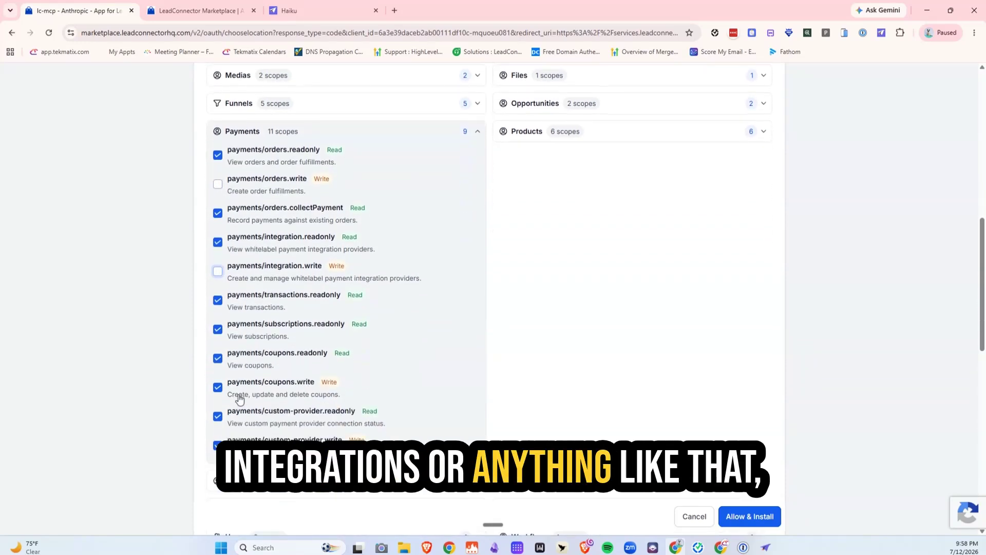
{"action": "left_click", "coordinate": [218, 389]}
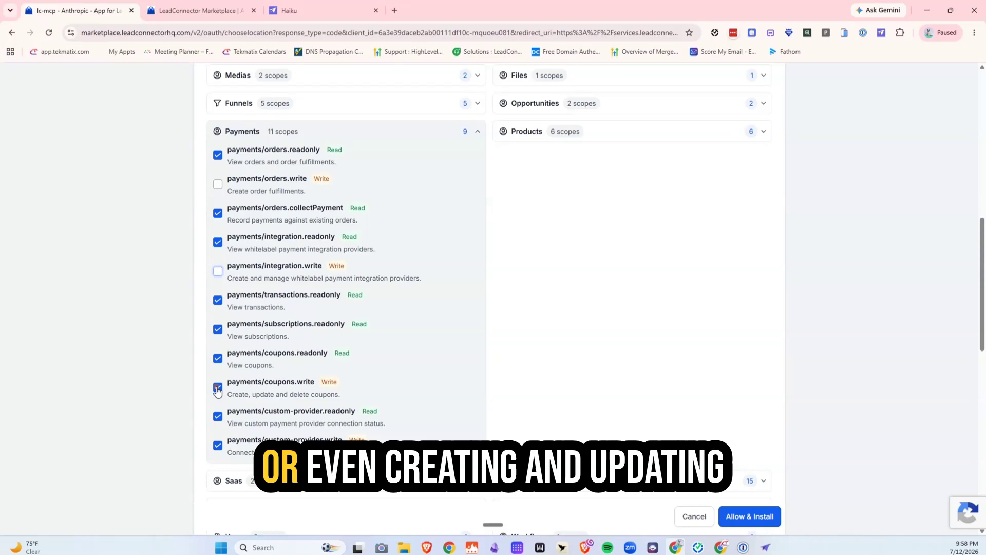
{"action": "left_click", "coordinate": [217, 445]}
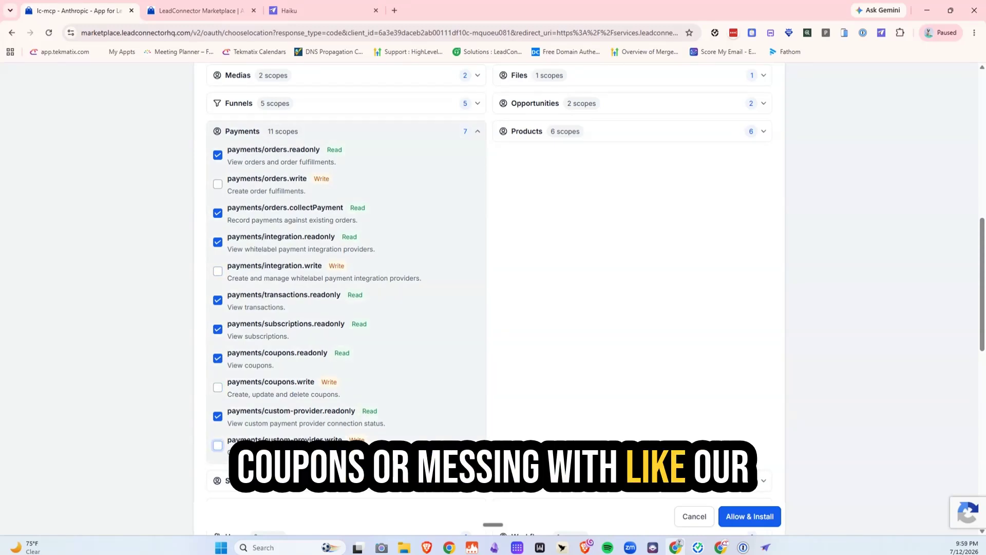
Remove the socialplanner/oauth.write and socialplanner/account.write permissions from the Social Planner scopes
{"action": "scroll", "coordinate": [436, 400], "scroll_direction": "up", "scroll_amount": 3}
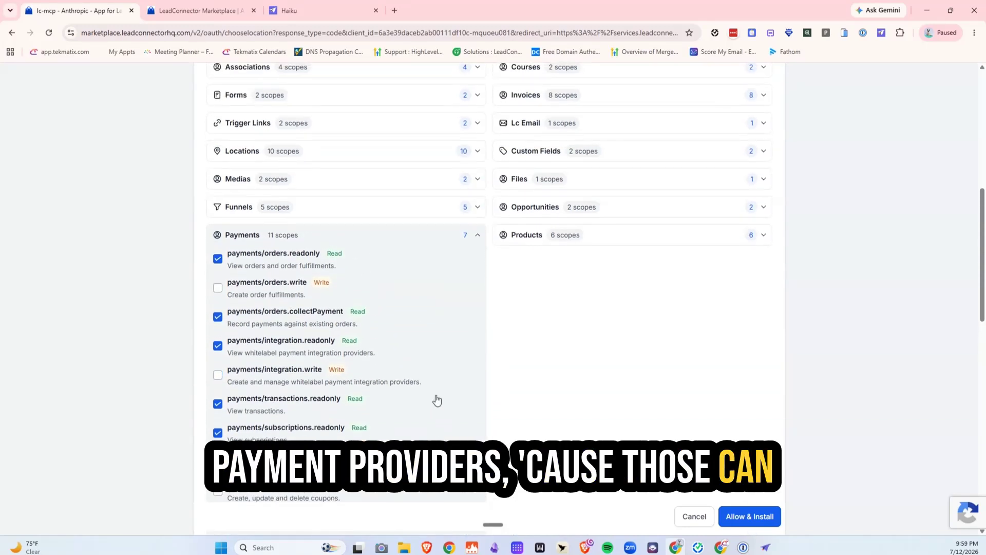
{"action": "scroll", "coordinate": [436, 399], "scroll_direction": "down", "scroll_amount": 5}
{"action": "scroll", "coordinate": [445, 356], "scroll_direction": "down", "scroll_amount": 1}
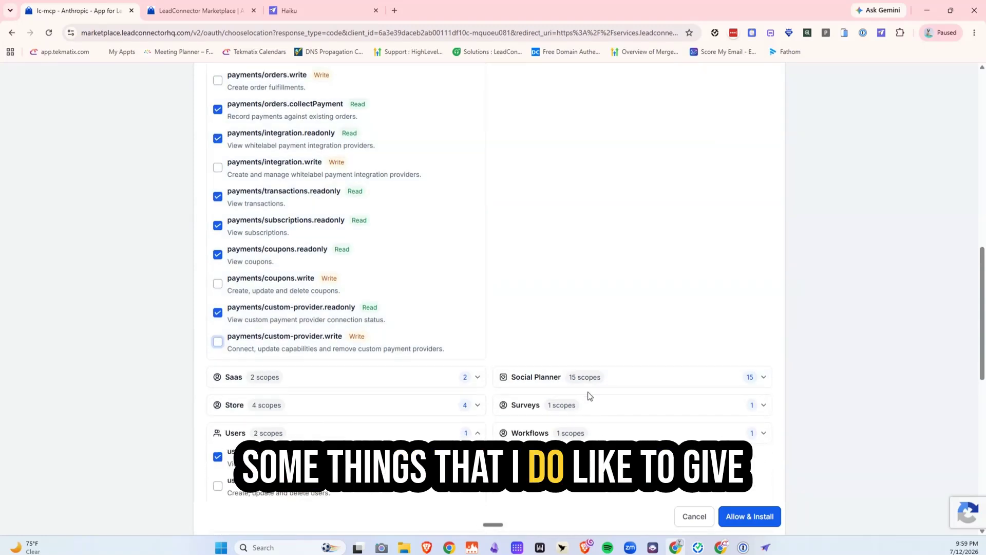
{"action": "left_click", "coordinate": [628, 381]}
{"action": "scroll", "coordinate": [640, 321], "scroll_direction": "down", "scroll_amount": 5}
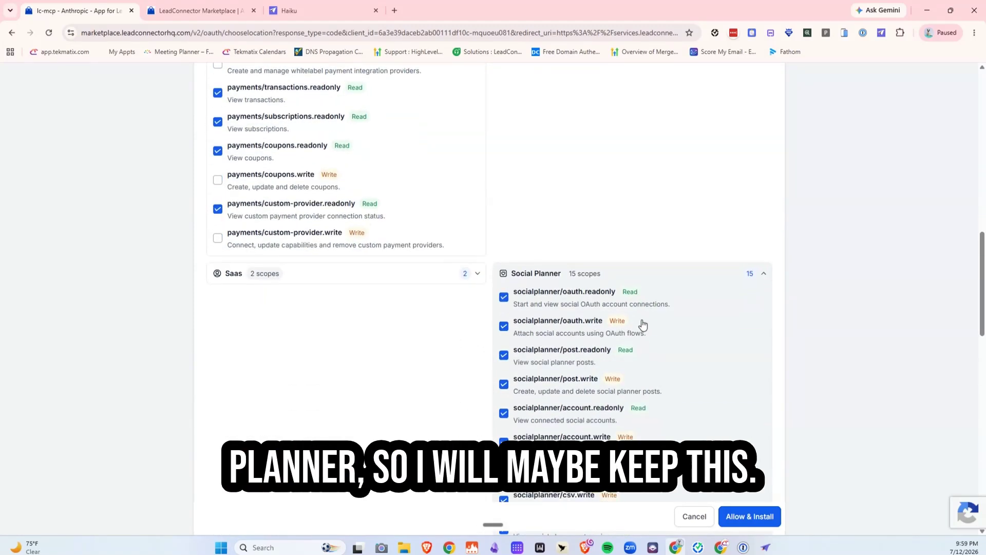
{"action": "scroll", "coordinate": [631, 282], "scroll_direction": "down", "scroll_amount": 1}
{"action": "left_click", "coordinate": [504, 118]}
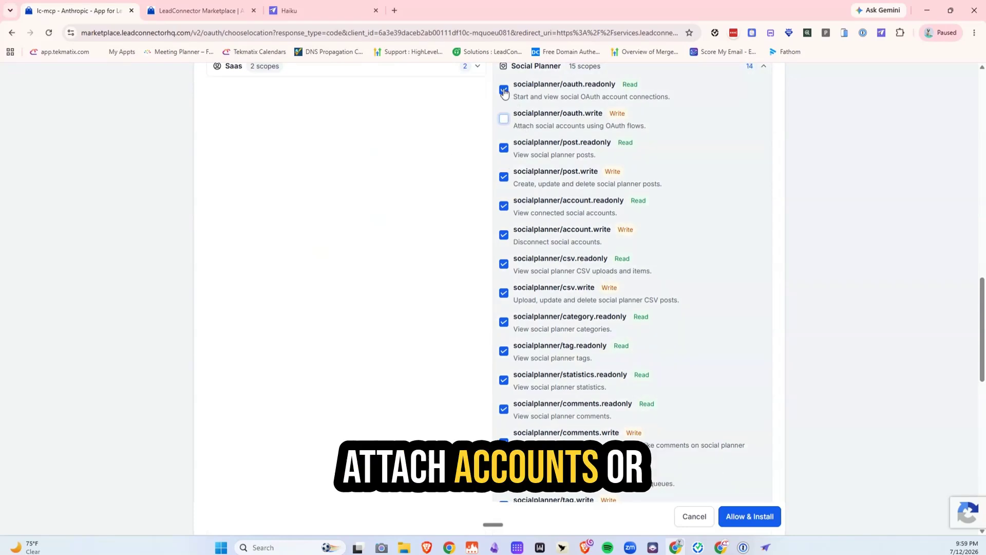
{"action": "scroll", "coordinate": [513, 212], "scroll_direction": "down", "scroll_amount": 1}
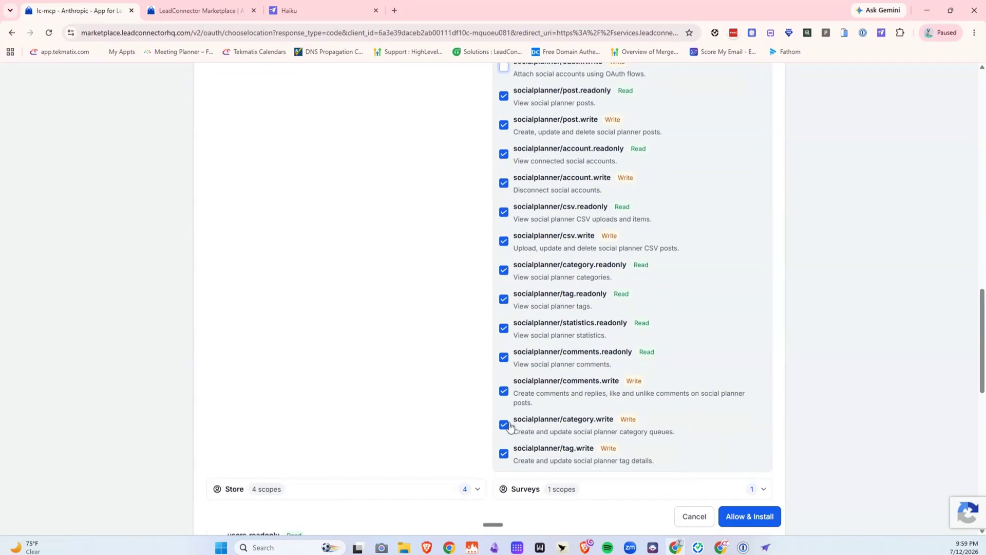
{"action": "scroll", "coordinate": [512, 312], "scroll_direction": "up", "scroll_amount": 1}
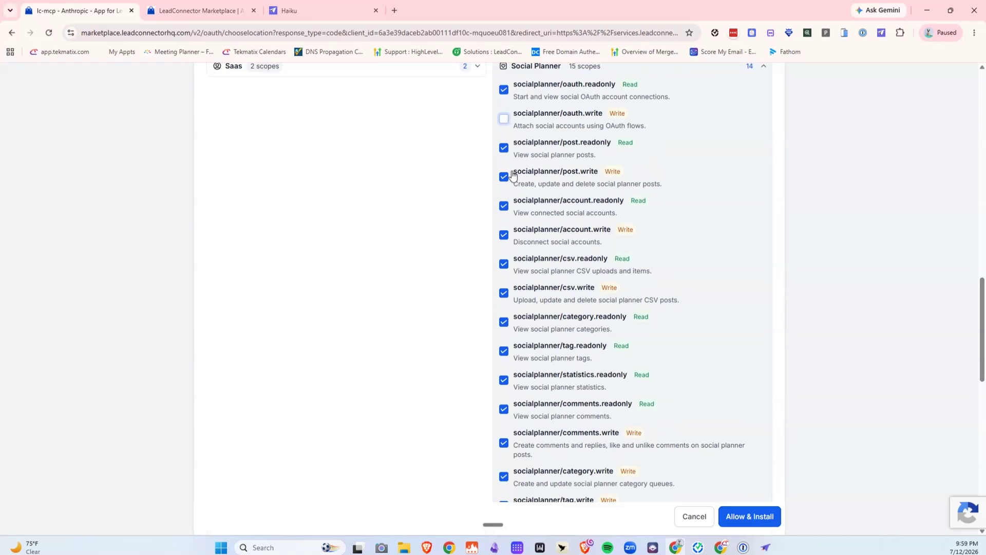
{"action": "left_click", "coordinate": [504, 235]}
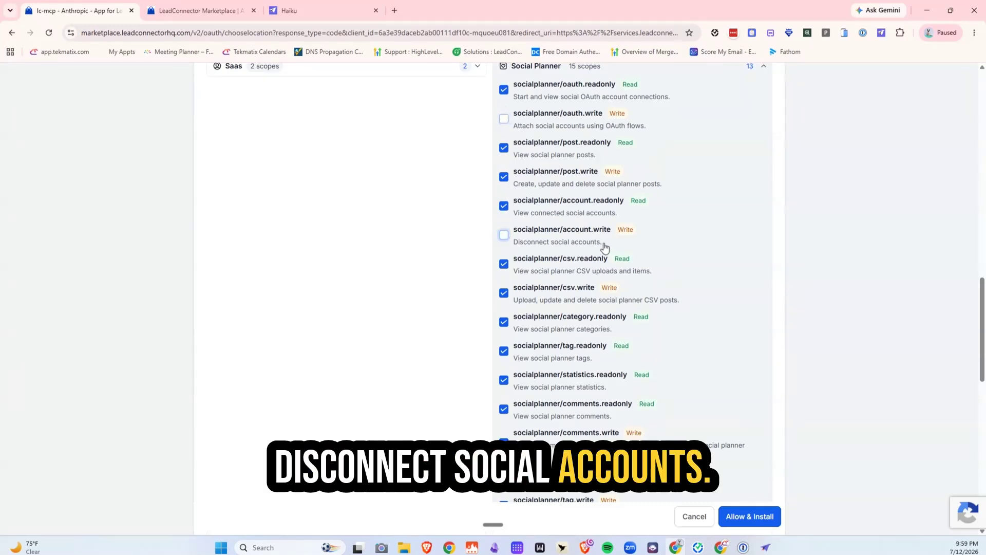
{"action": "scroll", "coordinate": [539, 169], "scroll_direction": "up", "scroll_amount": 1}
{"action": "scroll", "coordinate": [557, 177], "scroll_direction": "down", "scroll_amount": 1}
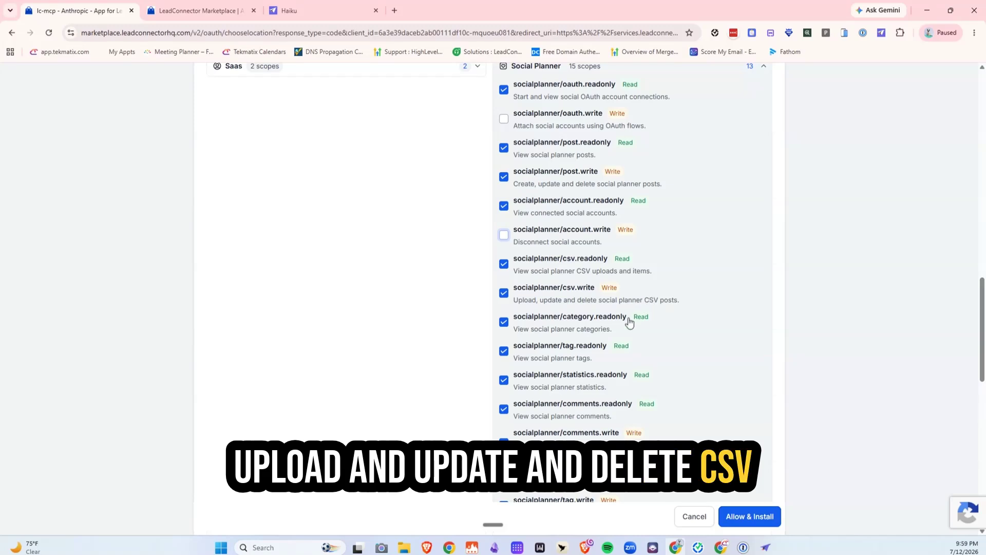
Remove the voice-ai-agents.write and voice-ai-agent-goals.write permissions from the Voice AI scopes
{"action": "scroll", "coordinate": [638, 315], "scroll_direction": "down", "scroll_amount": 2}
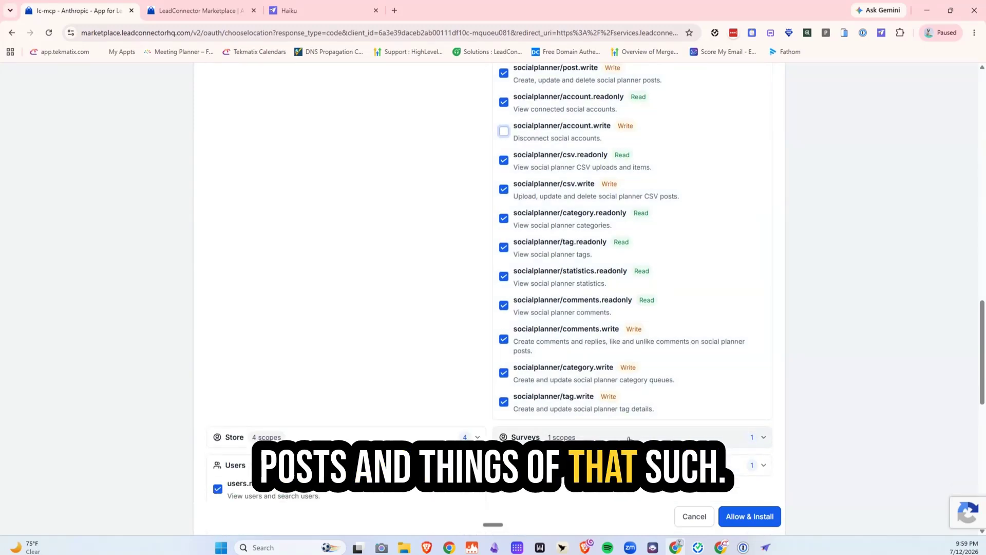
{"action": "scroll", "coordinate": [504, 348], "scroll_direction": "down", "scroll_amount": 4}
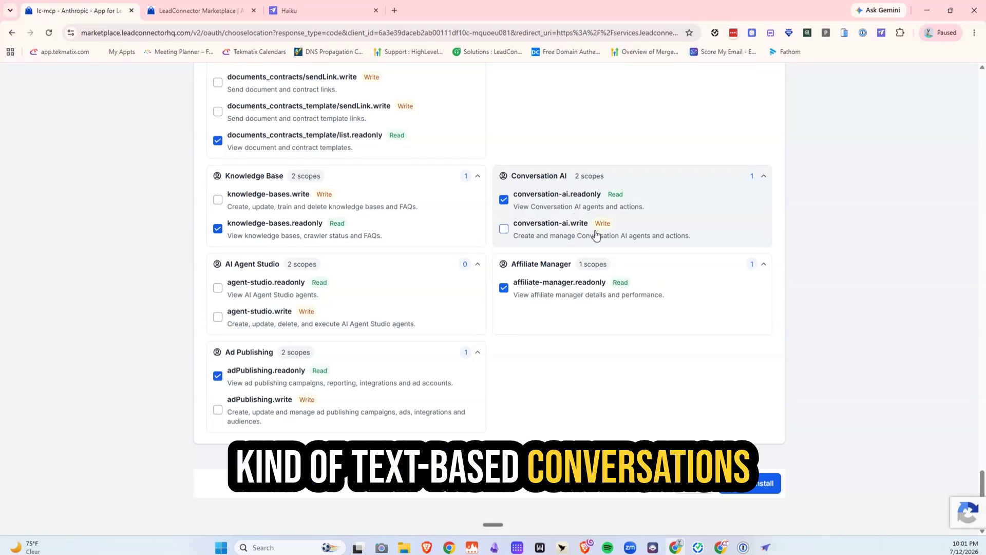
{"action": "scroll", "coordinate": [568, 242], "scroll_direction": "up", "scroll_amount": 1}
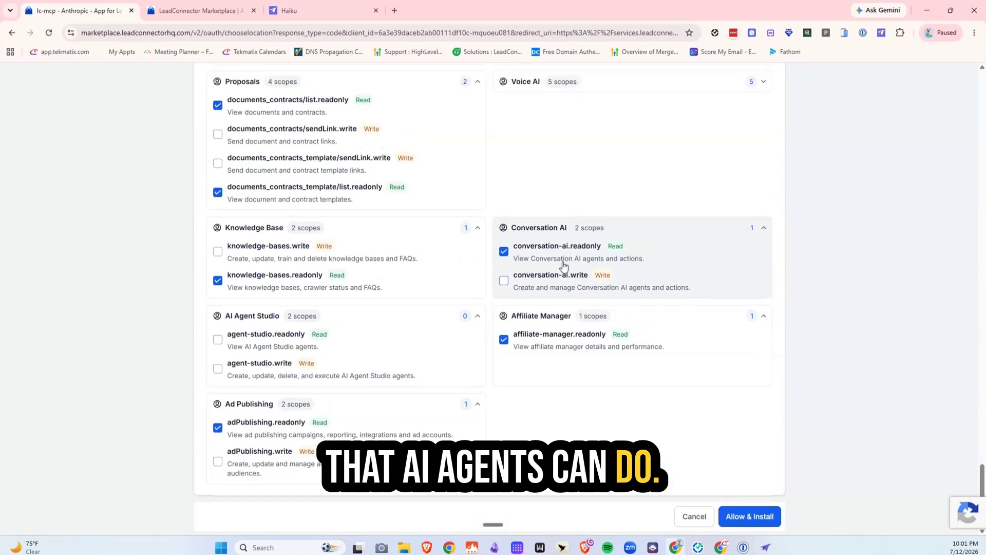
{"action": "scroll", "coordinate": [513, 318], "scroll_direction": "up", "scroll_amount": 2}
{"action": "scroll", "coordinate": [560, 293], "scroll_direction": "down", "scroll_amount": 2}
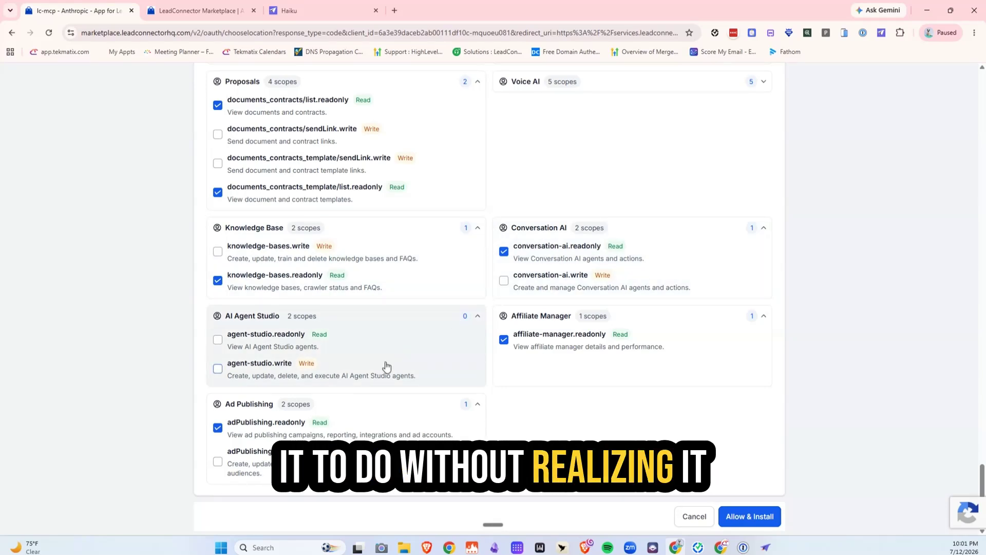
{"action": "left_click", "coordinate": [643, 80]}
{"action": "left_click", "coordinate": [503, 164]}
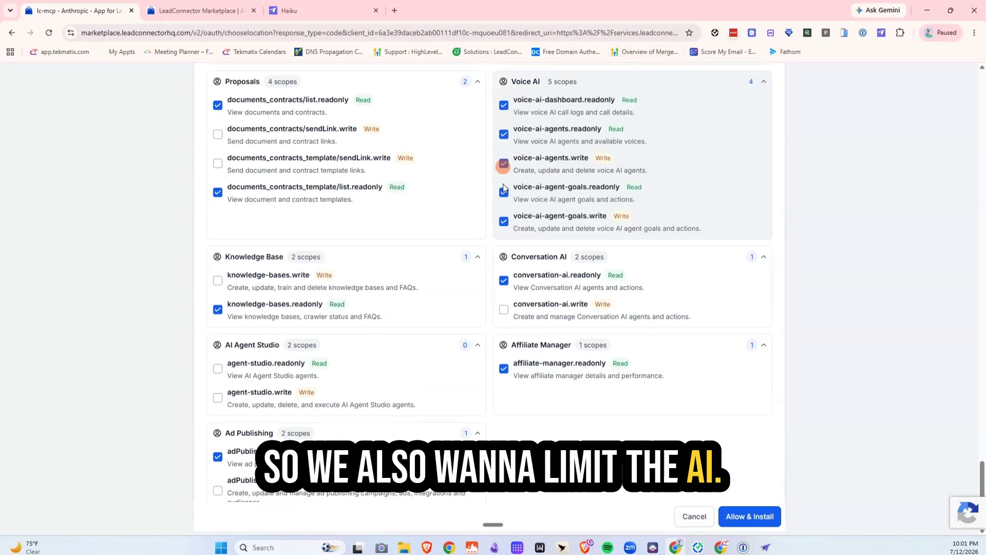
{"action": "left_click", "coordinate": [510, 218]}
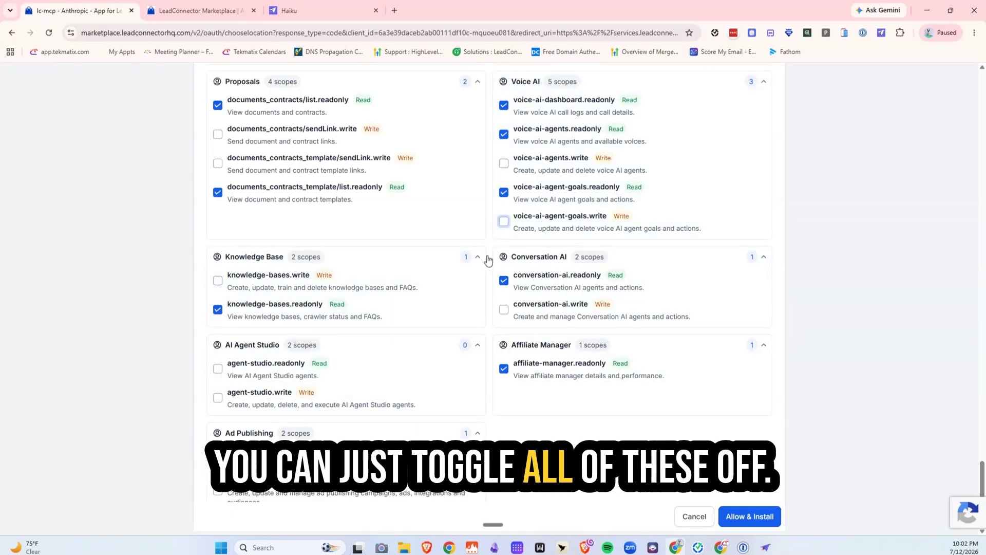
Allow and install the lc-mcp - Anthropic app with the reduced permissions and check the connection status in Claude
{"action": "scroll", "coordinate": [440, 385], "scroll_direction": "down", "scroll_amount": 2}
{"action": "scroll", "coordinate": [470, 422], "scroll_direction": "up", "scroll_amount": 20}
{"action": "scroll", "coordinate": [485, 424], "scroll_direction": "down", "scroll_amount": 20}
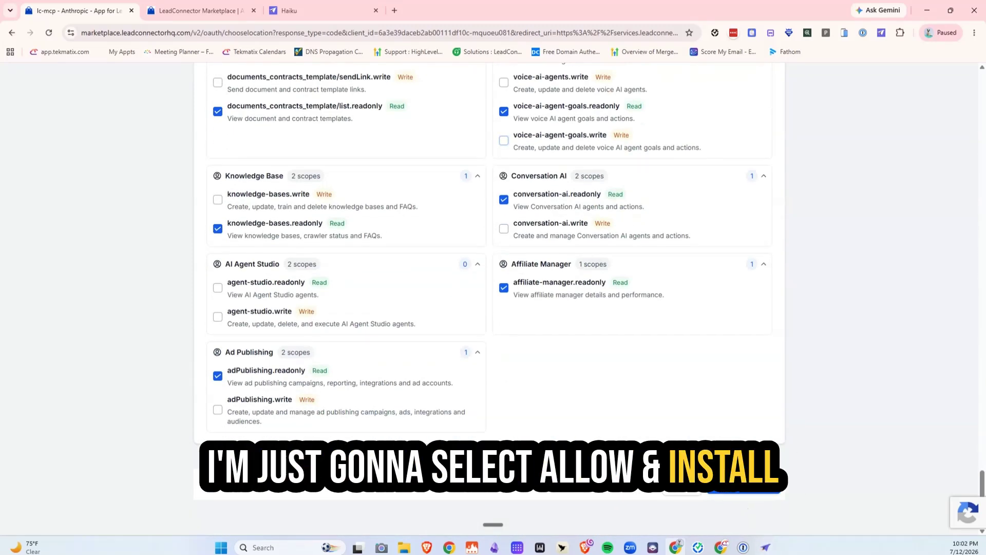
{"action": "left_click", "coordinate": [748, 491]}
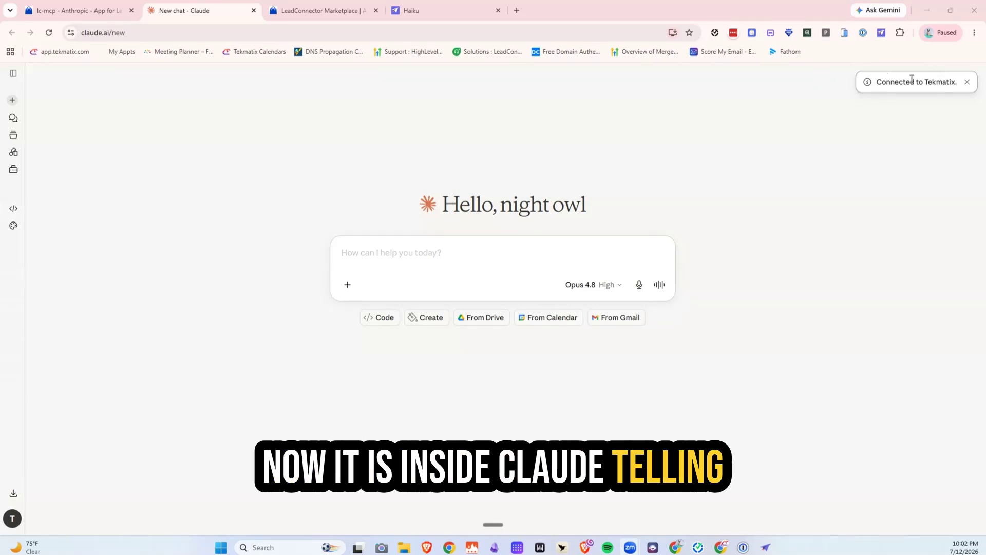
{"action": "left_click_drag", "start_coordinate": [956, 83], "coordinate": [868, 98]}
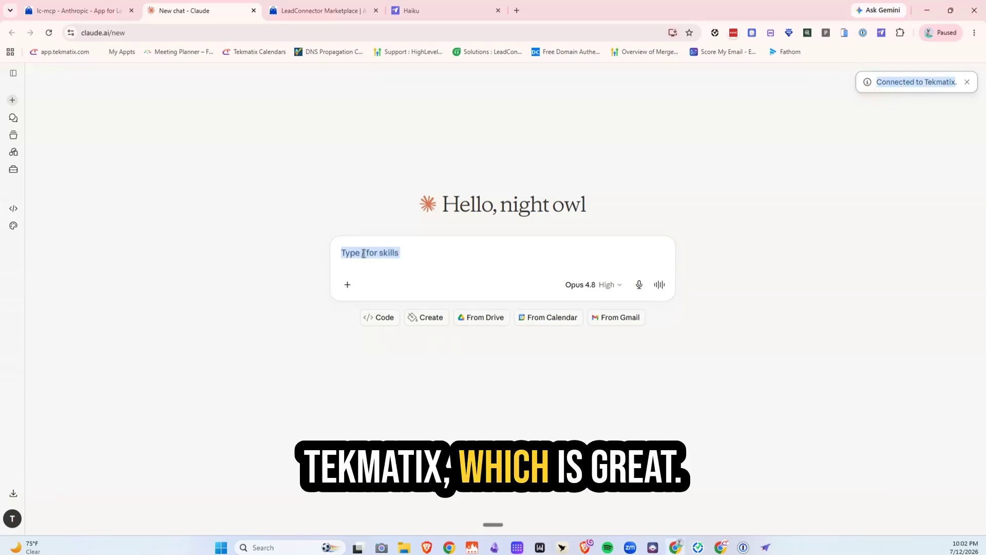
Ask Claude how many contacts and workflows are in the Tekmatix account, and review its answer
{"action": "left_click", "coordinate": [348, 257]}
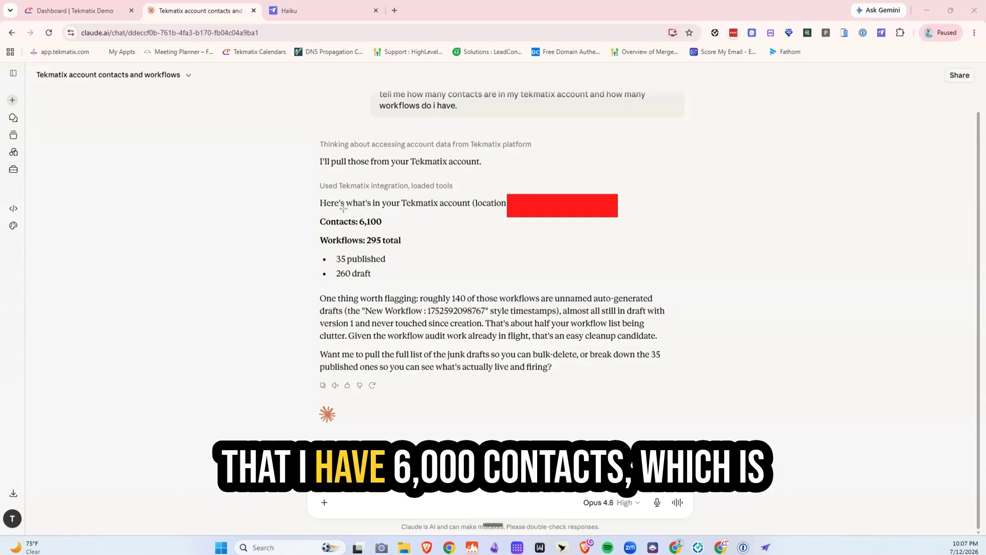
{"action": "mouse_move", "coordinate": [294, 206]}
{"action": "left_mouse_down"}
{"action": "mouse_move", "coordinate": [342, 227]}
{"action": "mouse_move", "coordinate": [278, 214]}
{"action": "left_mouse_up"}
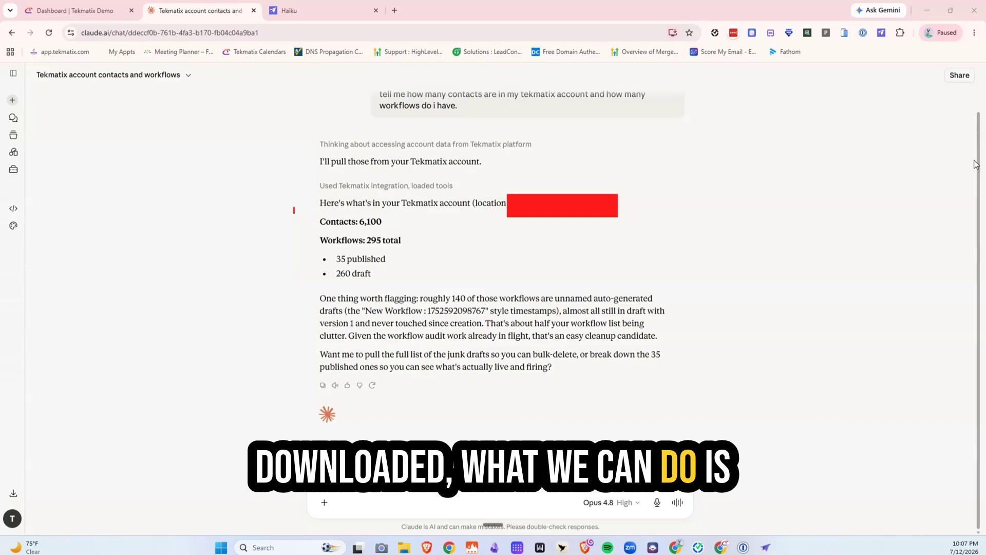
Switch to Tekmatix and check the lc-mcp - Anthropic entry and its installation date among the App Marketplace's installed apps
{"action": "left_click", "coordinate": [91, 9]}
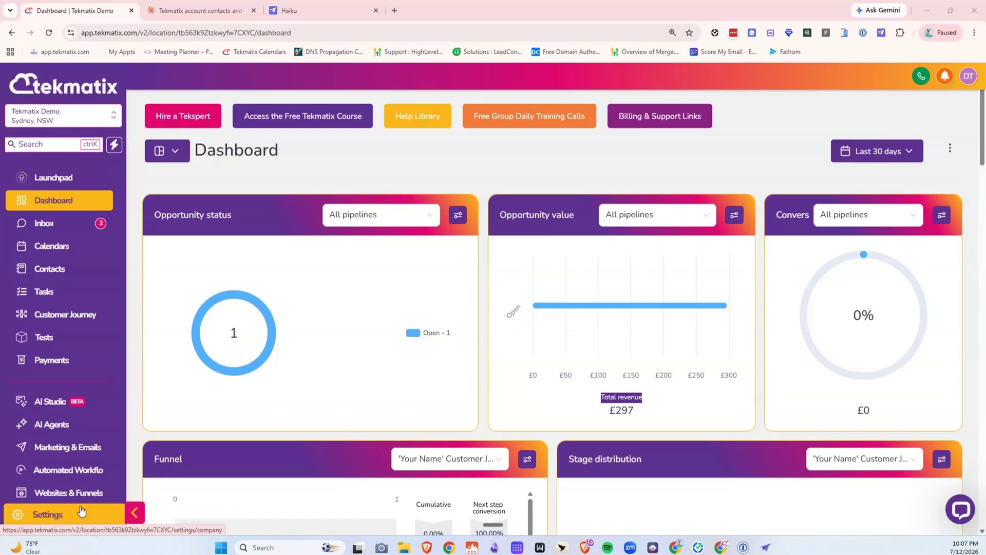
{"action": "scroll", "coordinate": [57, 400], "scroll_direction": "down", "scroll_amount": 7}
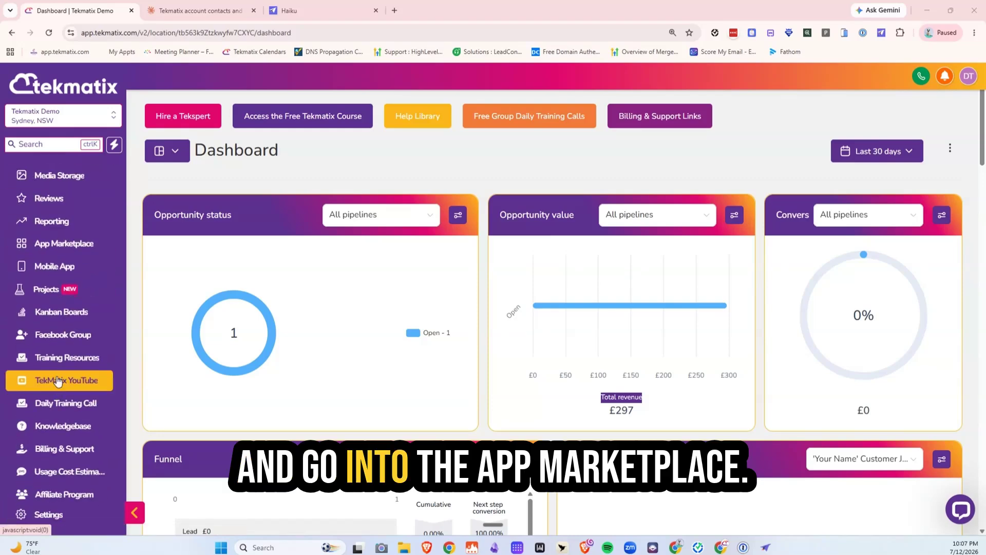
{"action": "left_click", "coordinate": [84, 250]}
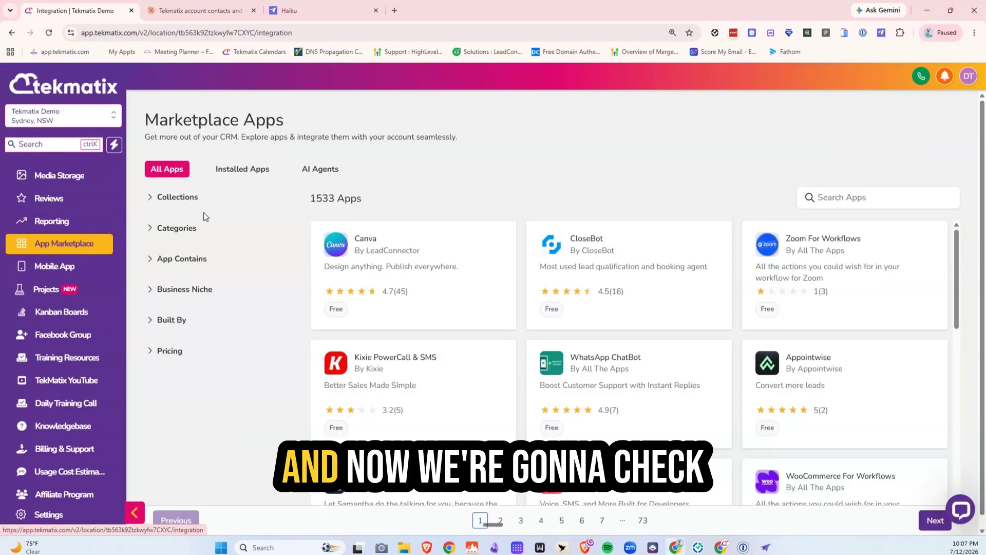
{"action": "left_click", "coordinate": [227, 169]}
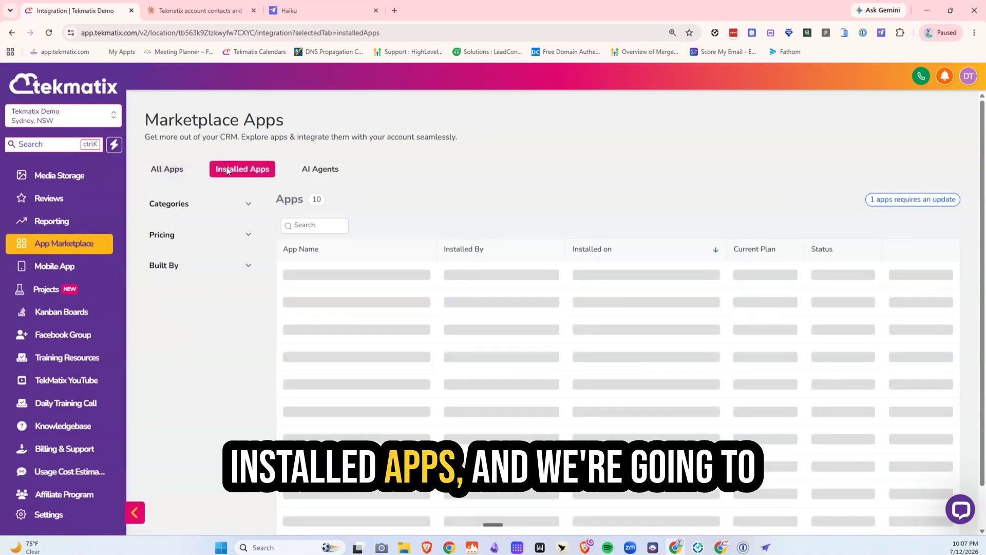
{"action": "left_click_drag", "start_coordinate": [282, 280], "coordinate": [380, 283]}
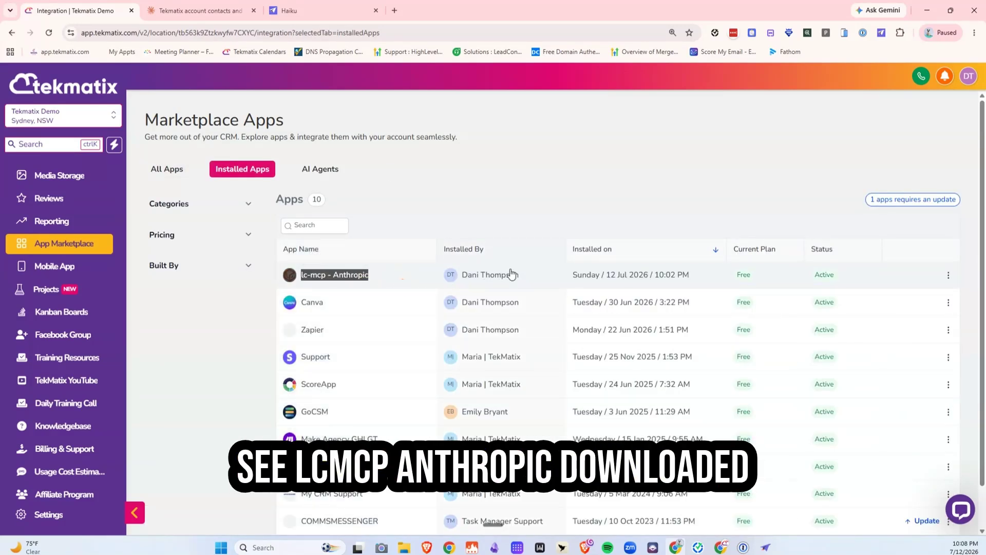
{"action": "left_click_drag", "start_coordinate": [694, 274], "coordinate": [566, 288]}
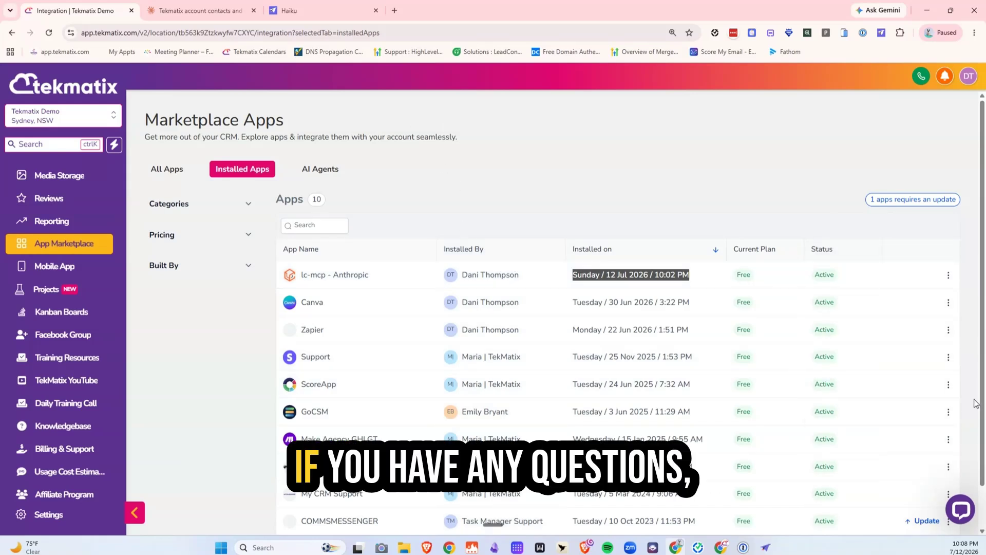
{"action": "left_click", "coordinate": [689, 154]}
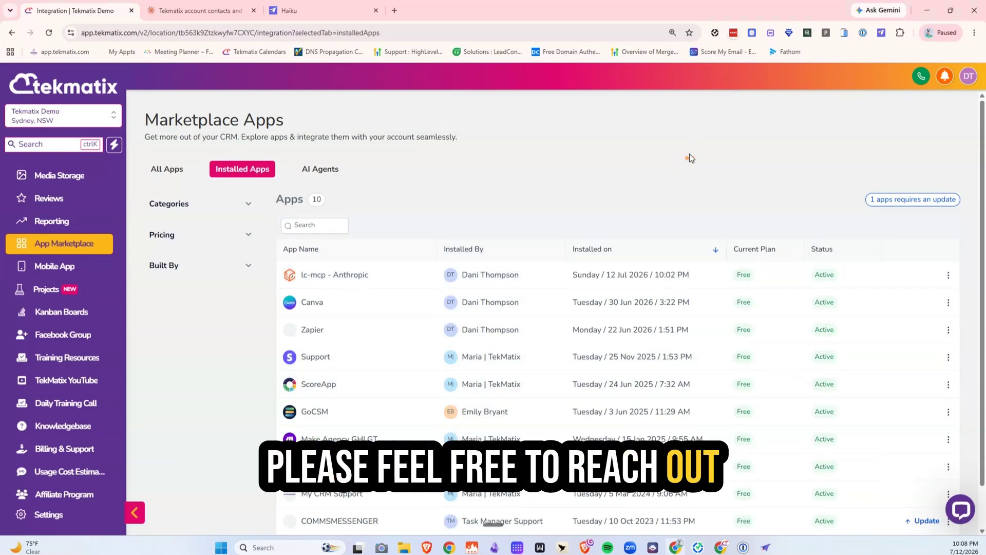